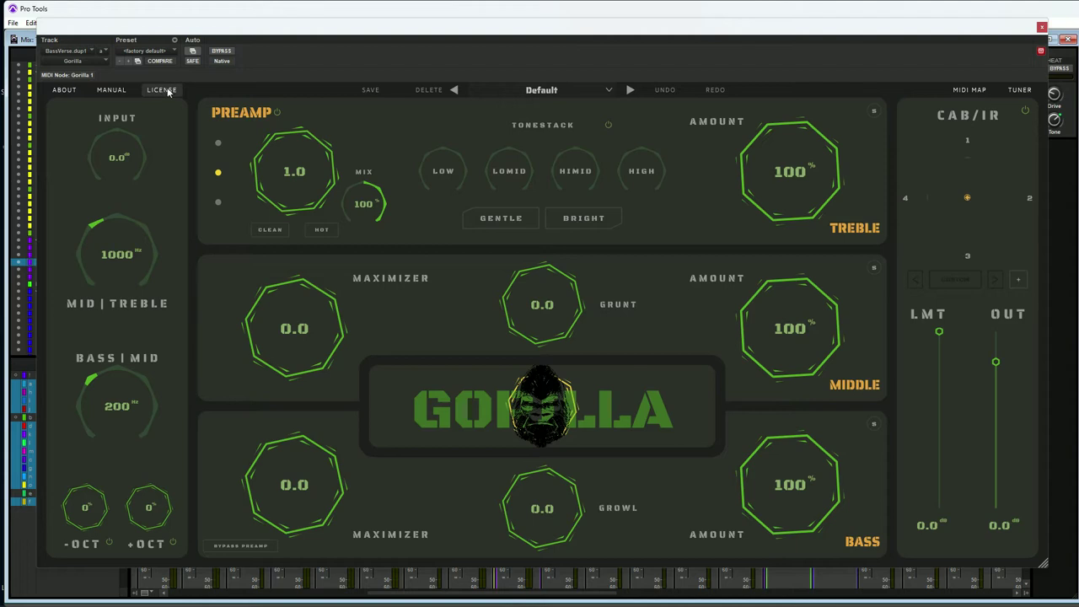
# - Look through the Aurora DSP factory presets, and view the built-in tuner before returning to the main controls
pyautogui.click(543, 92)
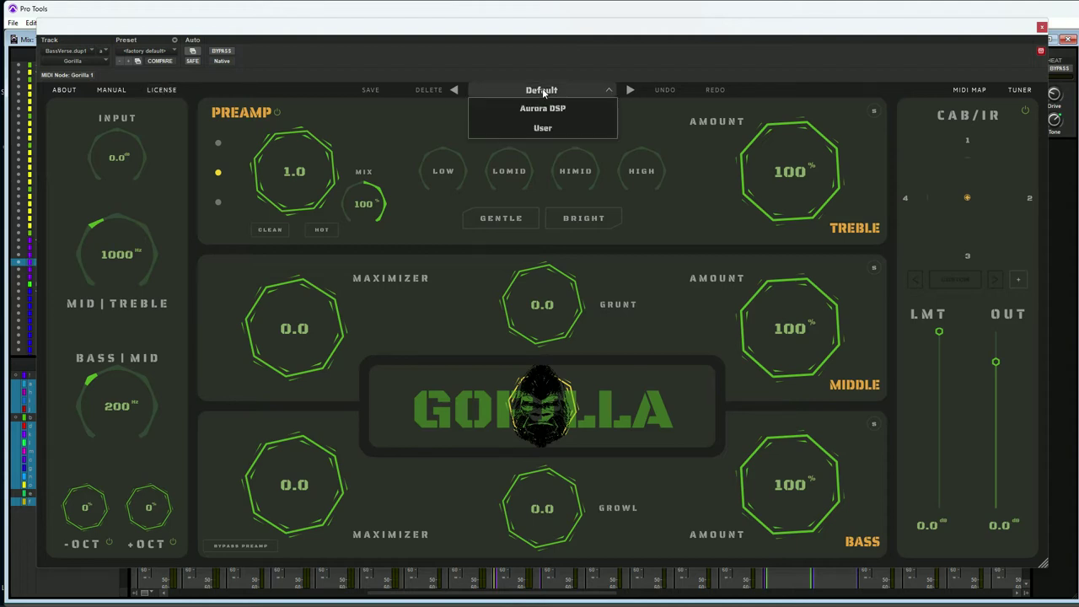
pyautogui.moveTo(545, 110)
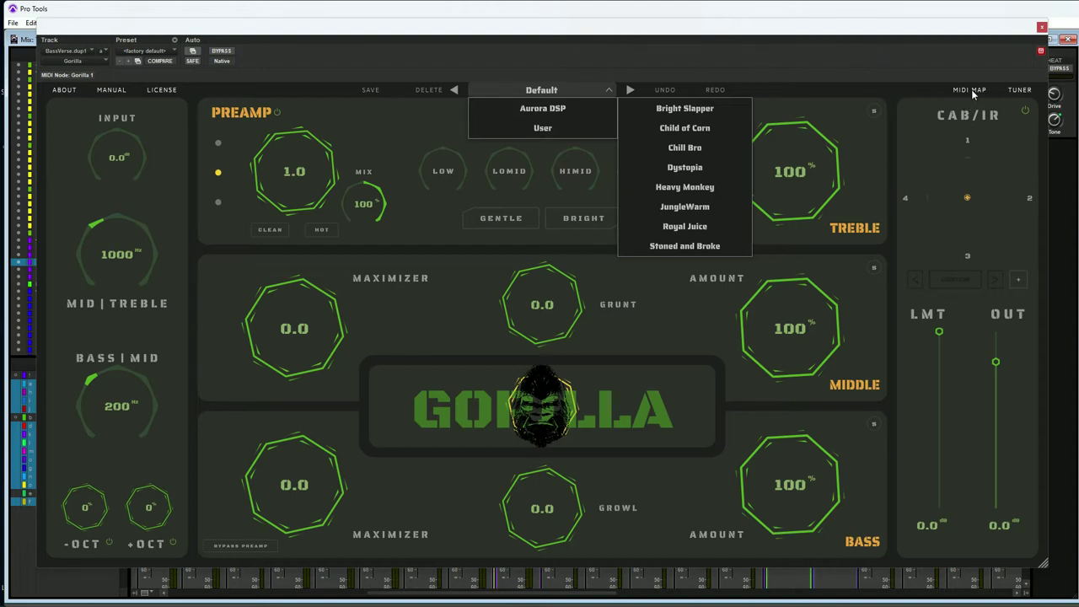
pyautogui.click(1014, 89)
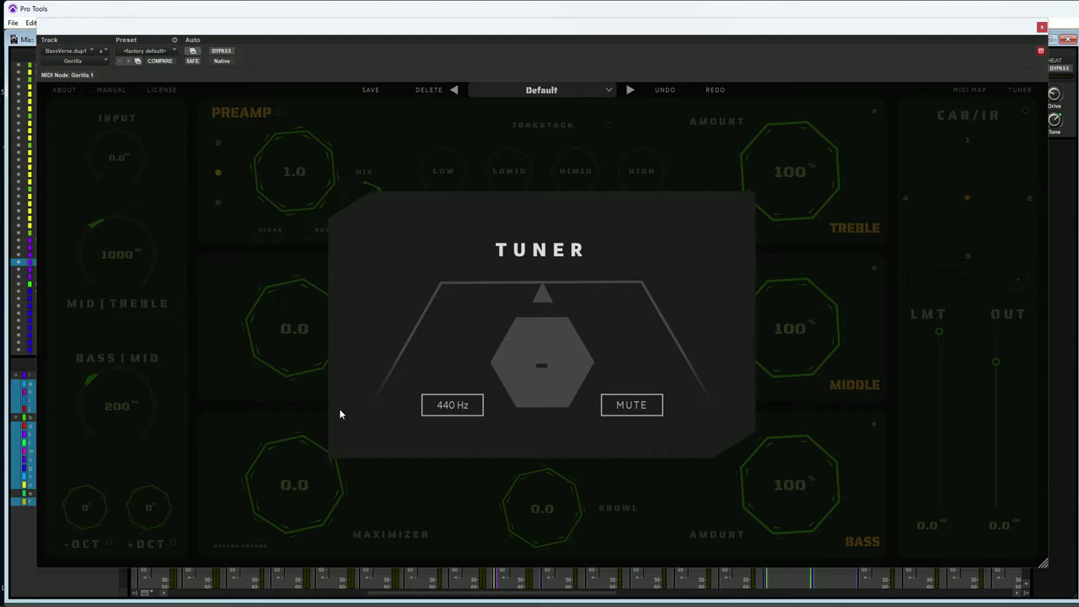
pyautogui.click(657, 177)
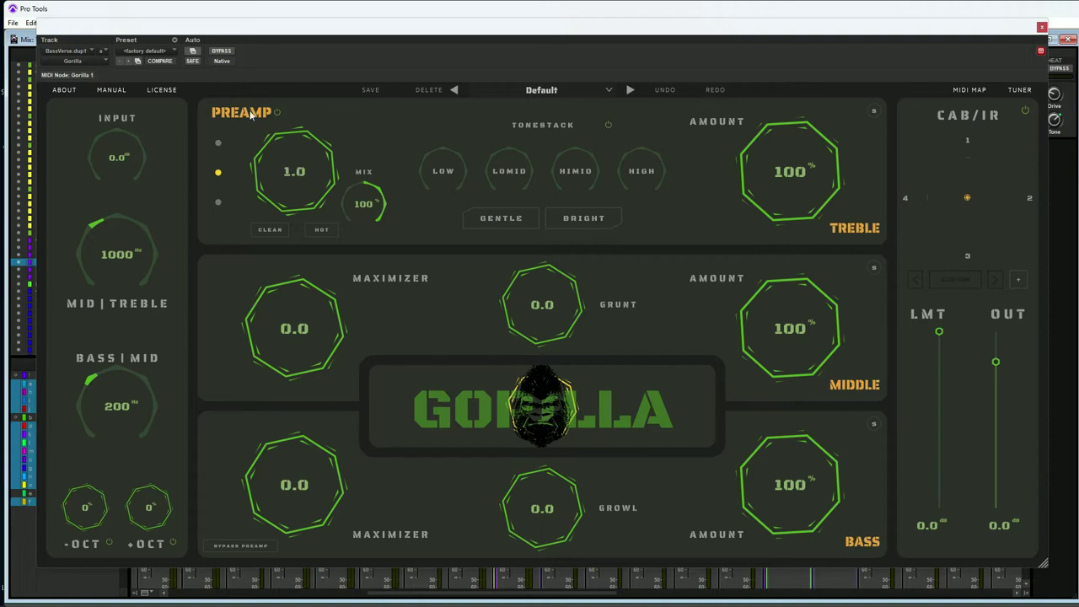
# - Try the first and third preamp channels with the Clean/Drive and Hot switches
pyautogui.click(219, 145)
pyautogui.click(218, 204)
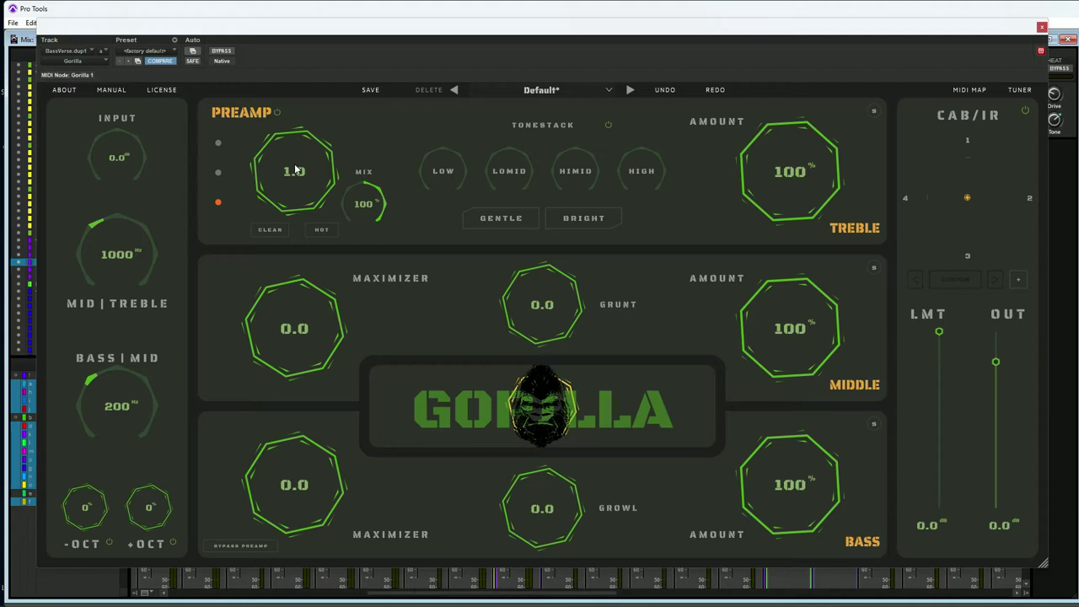
pyautogui.click(270, 235)
pyautogui.click(321, 232)
pyautogui.click(270, 231)
# - Try the Gentle switch in the tonestack and the Bypass Preamp switch
pyautogui.click(495, 223)
pyautogui.click(490, 225)
pyautogui.click(247, 547)
# - Move the CAB/IR blend point from the centre to near cabinet 2
pyautogui.moveTo(967, 198)
pyautogui.mouseDown()
pyautogui.moveTo(957, 200)
pyautogui.moveTo(958, 181)
pyautogui.moveTo(972, 180)
pyautogui.moveTo(989, 210)
pyautogui.moveTo(983, 220)
pyautogui.moveTo(954, 216)
pyautogui.moveTo(944, 200)
pyautogui.moveTo(966, 181)
pyautogui.mouseUp()
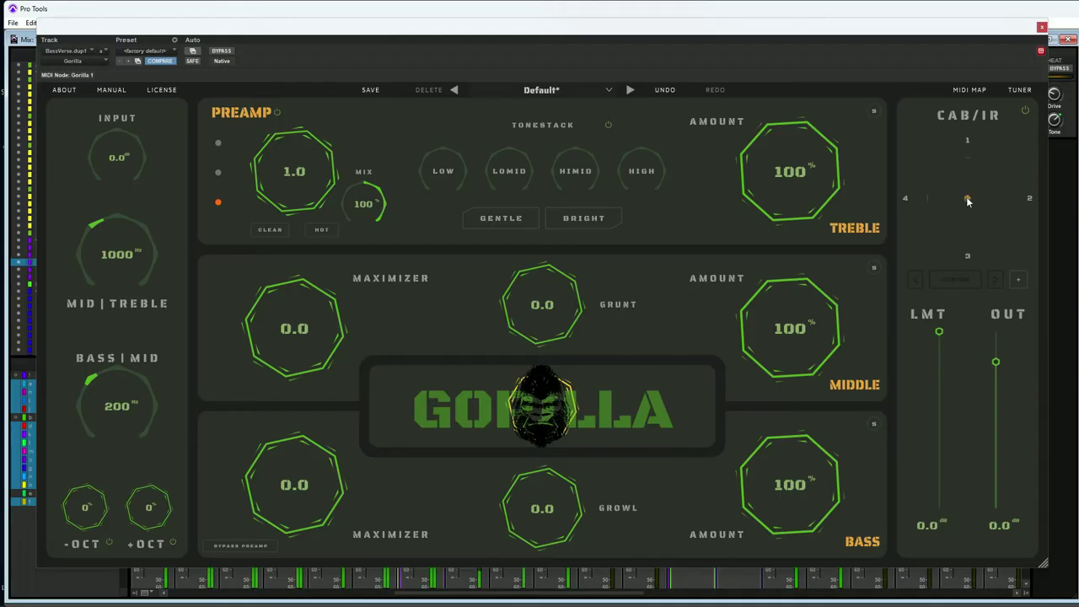
pyautogui.moveTo(966, 167); pyautogui.dragTo(1078, 169)
# - Audition the first and second preamp channels in Clean and Drive modes with the Hot switch
pyautogui.click(219, 144)
pyautogui.click(268, 234)
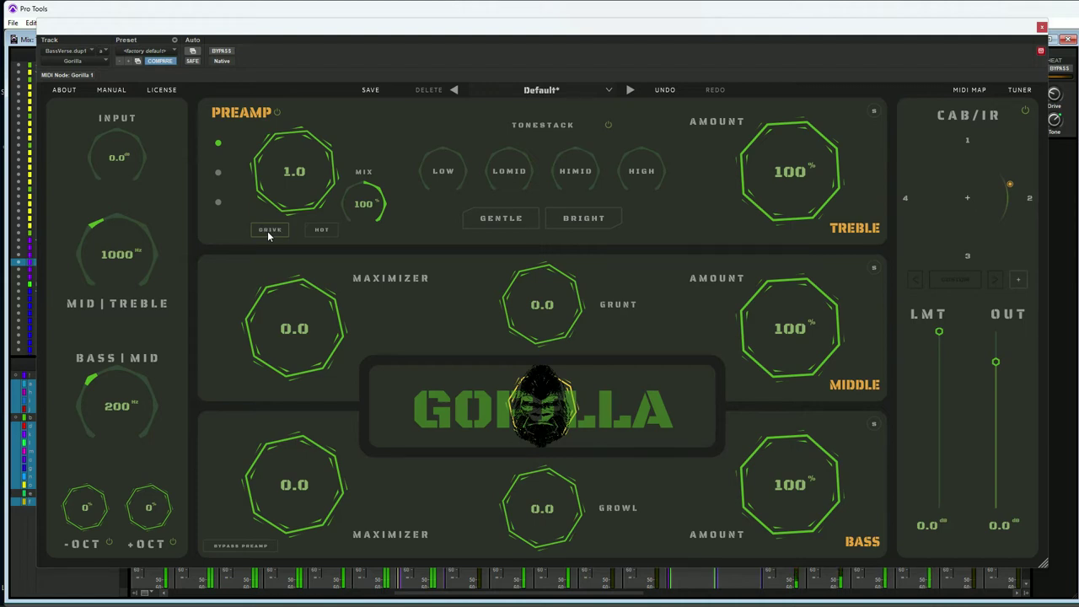
pyautogui.click(321, 230)
pyautogui.click(218, 174)
pyautogui.click(270, 231)
pyautogui.click(270, 230)
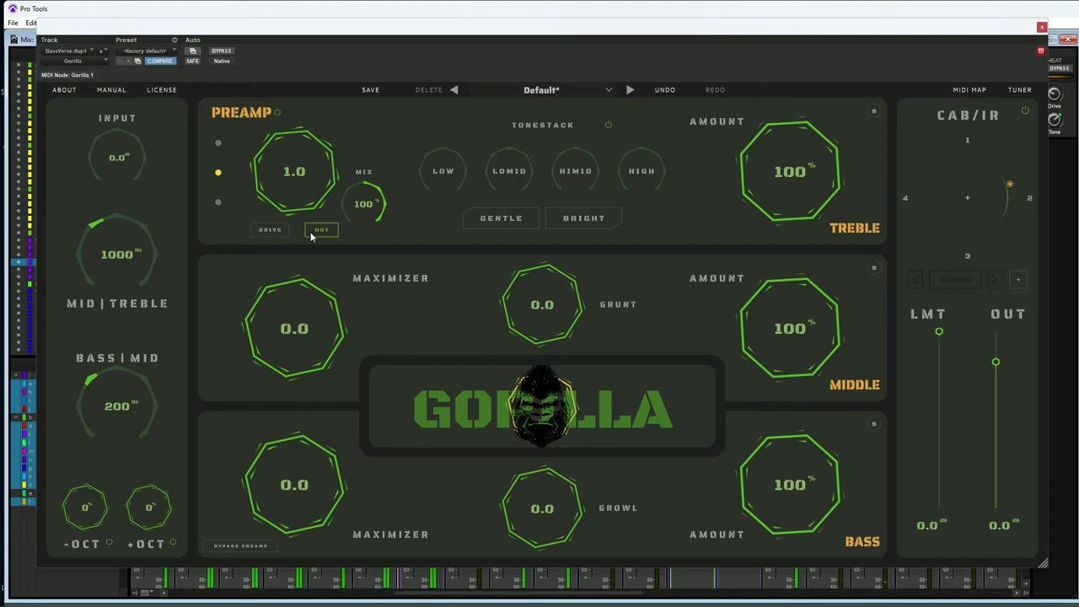
pyautogui.click(282, 234)
# - Select the third preamp channel in Clean mode and lower its gain to 0.0
pyautogui.click(217, 203)
pyautogui.click(274, 234)
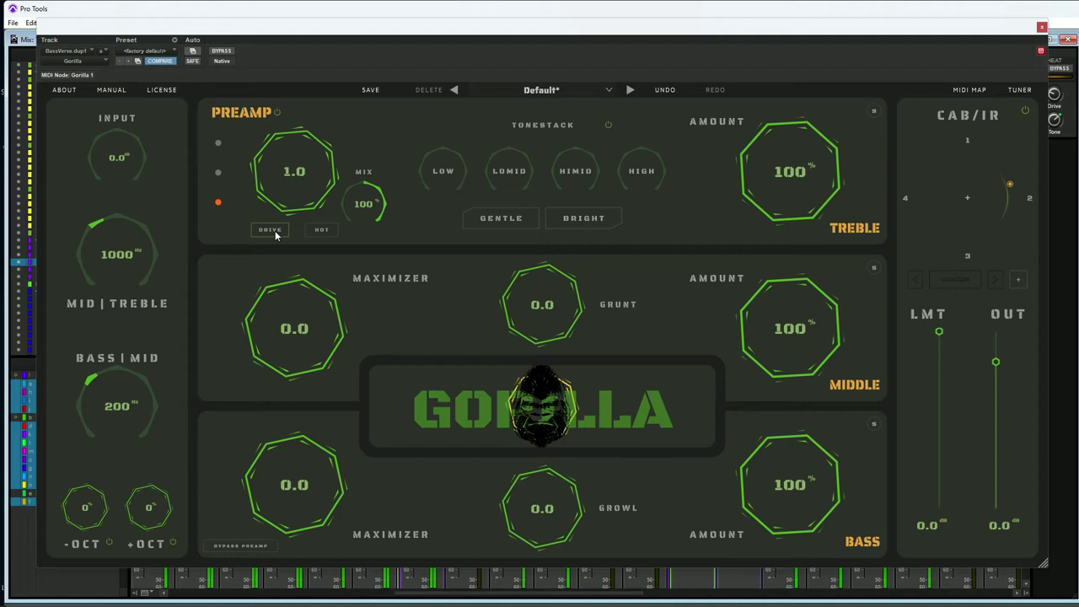
pyautogui.click(275, 233)
pyautogui.moveTo(289, 196); pyautogui.dragTo(294, 232)
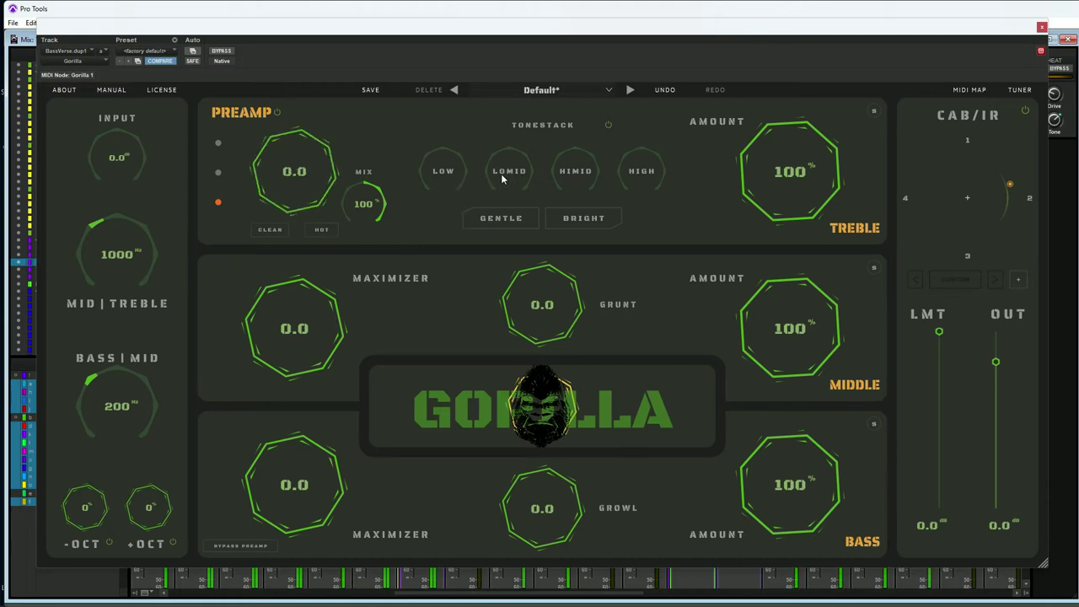
# - Boost the tonestack's LOMID, HIMID and HIGH bands slightly and set the Treble amount to 104%
pyautogui.moveTo(507, 173); pyautogui.dragTo(507, 168)
pyautogui.moveTo(572, 172); pyautogui.dragTo(567, 151)
pyautogui.moveTo(636, 179); pyautogui.dragTo(632, 159)
pyautogui.moveTo(769, 170)
pyautogui.mouseDown()
pyautogui.moveTo(781, 140)
pyautogui.moveTo(770, 195)
pyautogui.moveTo(773, 173)
pyautogui.mouseUp()
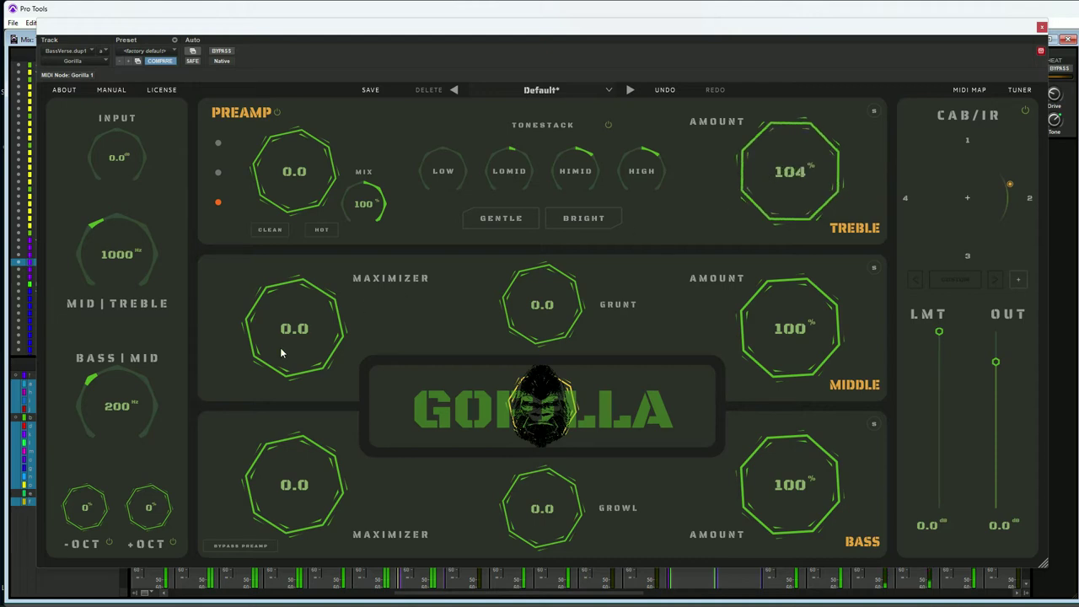
# - Set the Middle band's Maximizer to 2.2, Grunt to 1.2 and amount to 96%
pyautogui.moveTo(280, 356); pyautogui.dragTo(281, 332)
pyautogui.moveTo(514, 328); pyautogui.dragTo(525, 306)
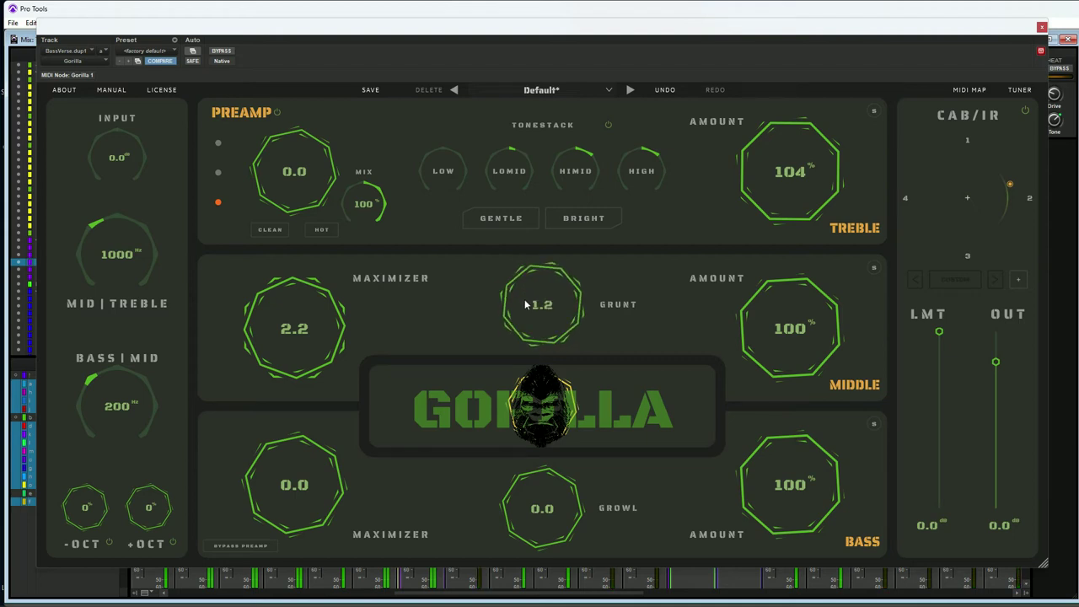
pyautogui.moveTo(781, 329)
pyautogui.mouseDown()
pyautogui.moveTo(779, 303)
pyautogui.moveTo(780, 379)
pyautogui.moveTo(775, 320)
pyautogui.moveTo(772, 332)
pyautogui.mouseUp()
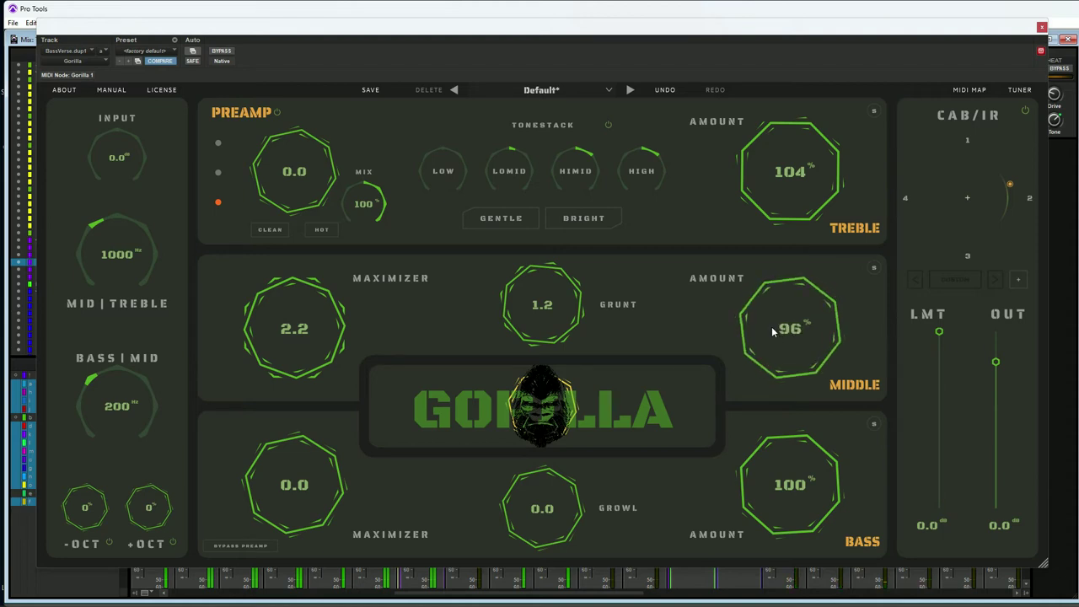
# - Set the Bass band's Maximizer to 1.7, Growl to 1.7 and amount to 85%
pyautogui.moveTo(249, 513); pyautogui.dragTo(274, 472)
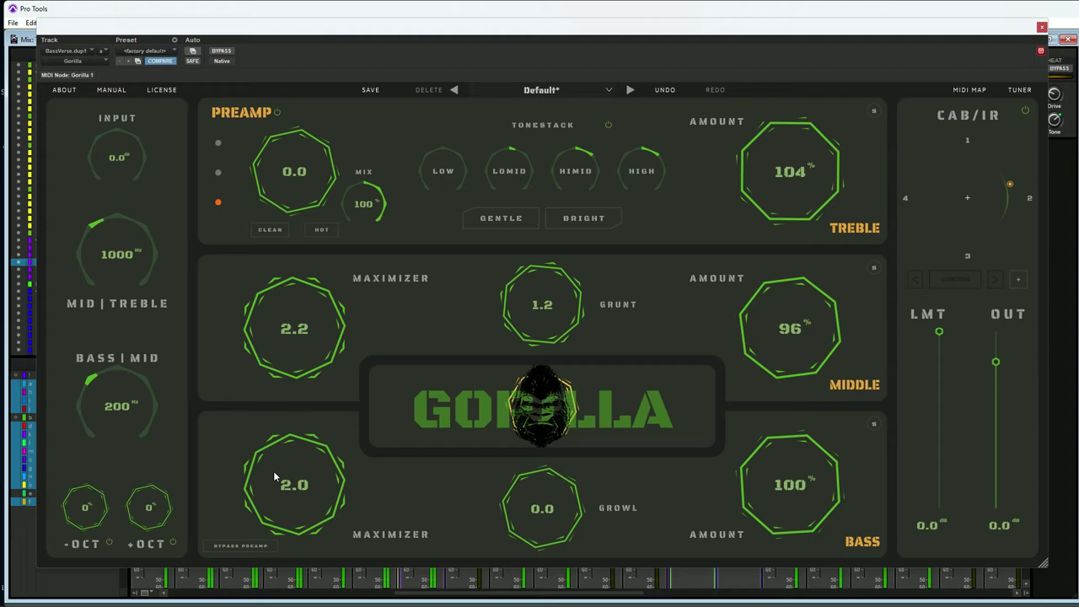
pyautogui.scroll(-3, 273, 474)
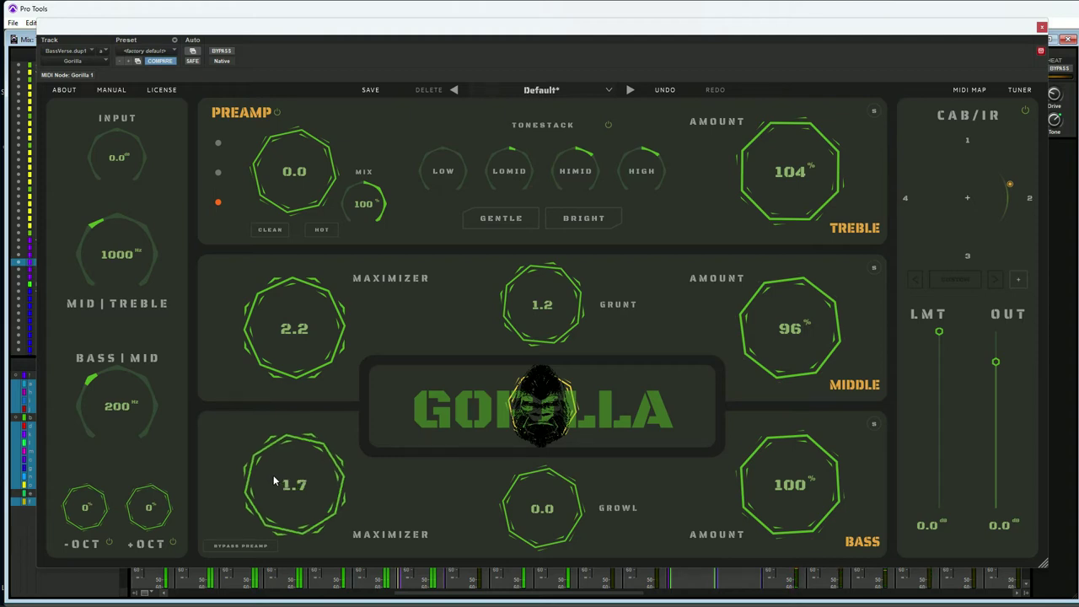
pyautogui.moveTo(517, 522); pyautogui.dragTo(507, 498)
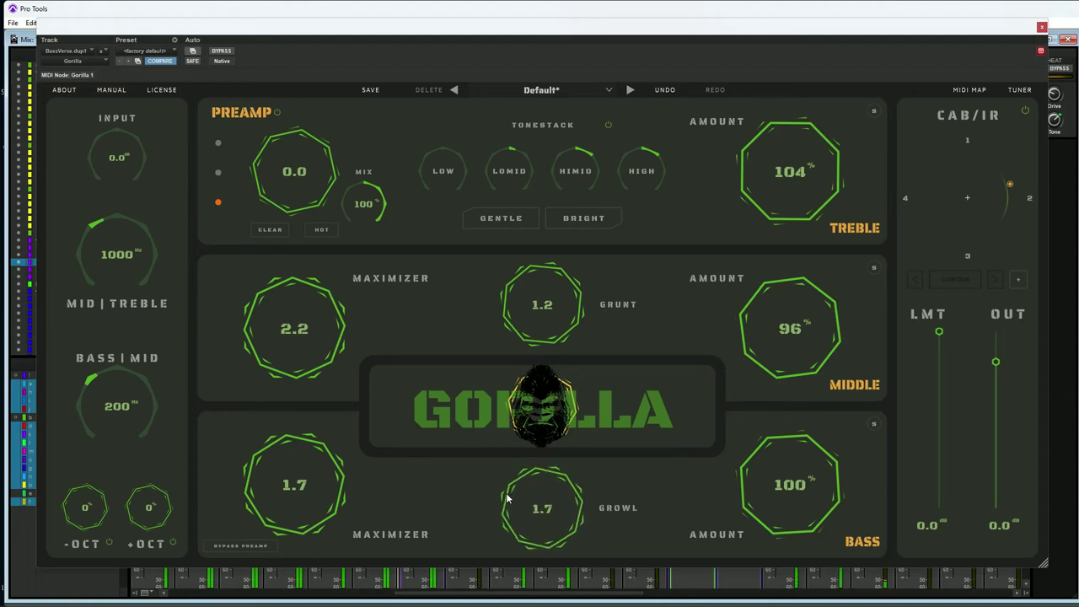
pyautogui.moveTo(750, 495)
pyautogui.mouseDown()
pyautogui.moveTo(765, 450)
pyautogui.moveTo(761, 508)
pyautogui.mouseUp()
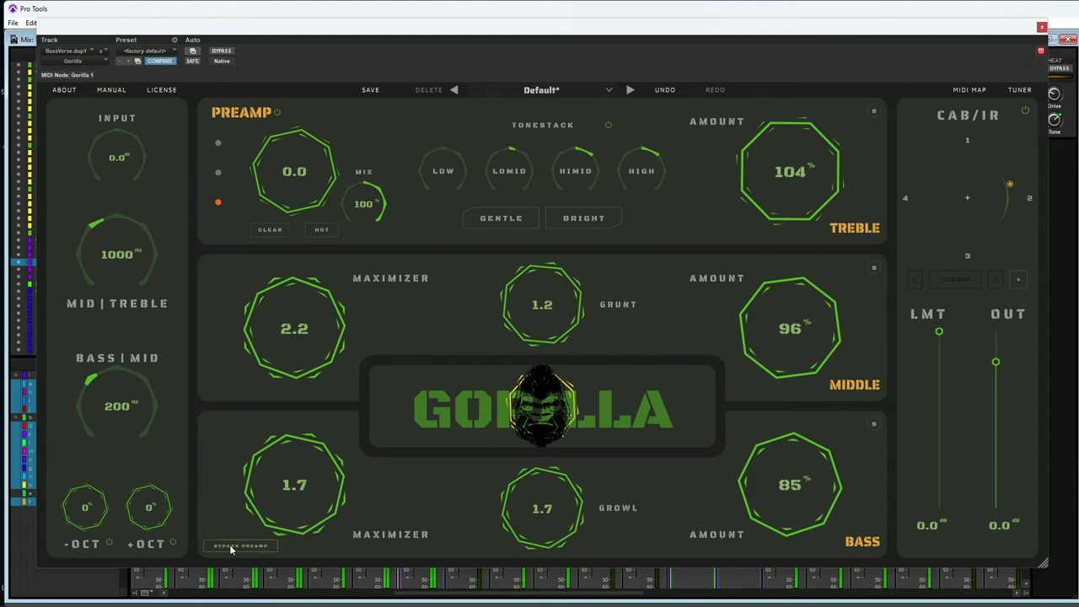
# - Raise the output to 4.2 dB, comparing the processed bass with the bypassed signal before and after
pyautogui.click(219, 51)
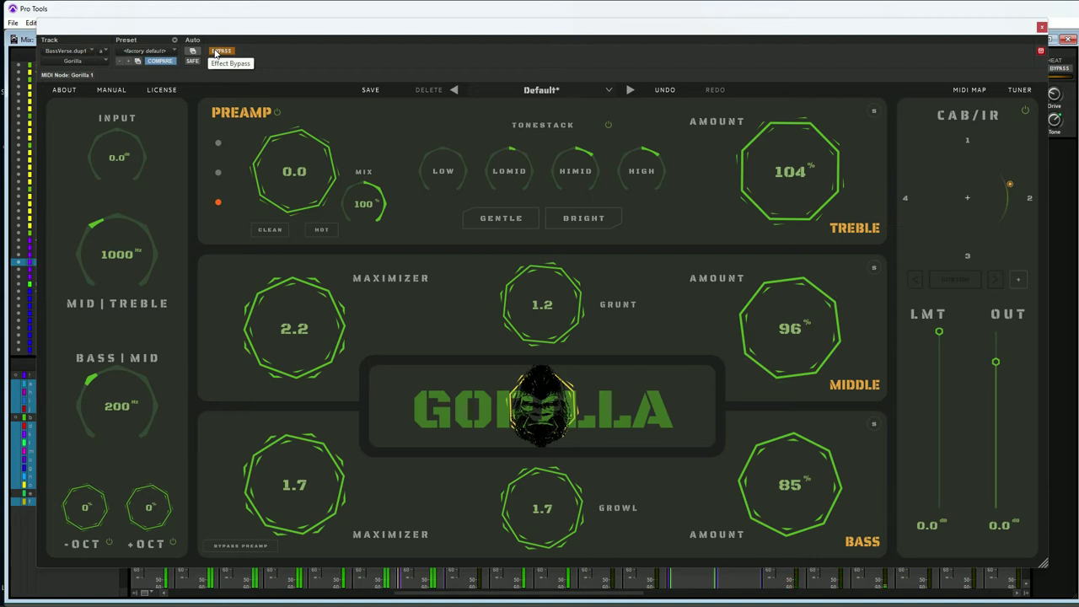
pyautogui.click(216, 52)
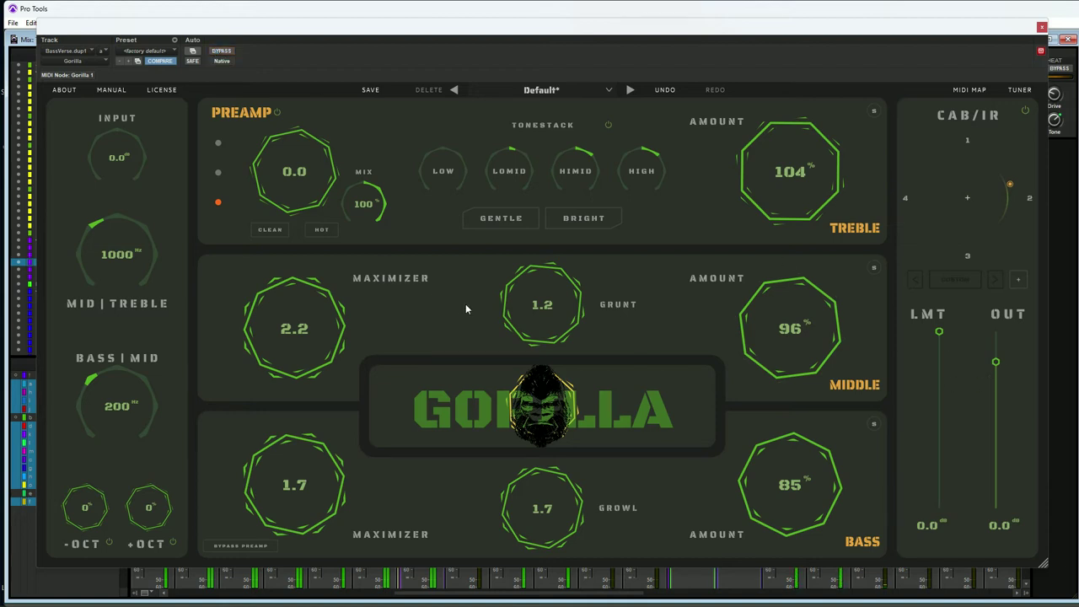
pyautogui.moveTo(996, 363); pyautogui.dragTo(996, 354)
pyautogui.click(221, 52)
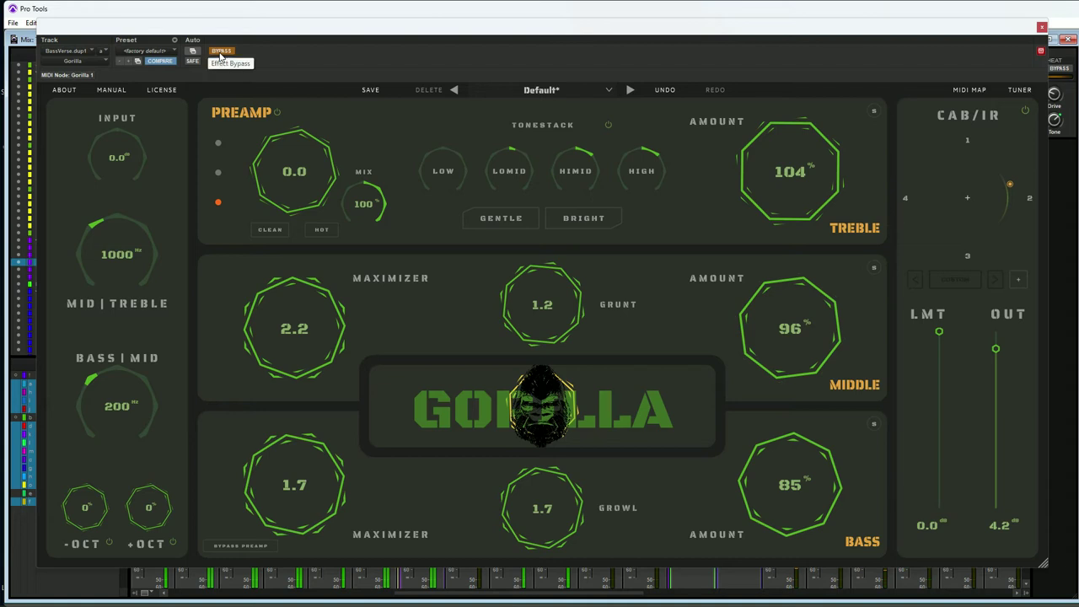
pyautogui.click(221, 52)
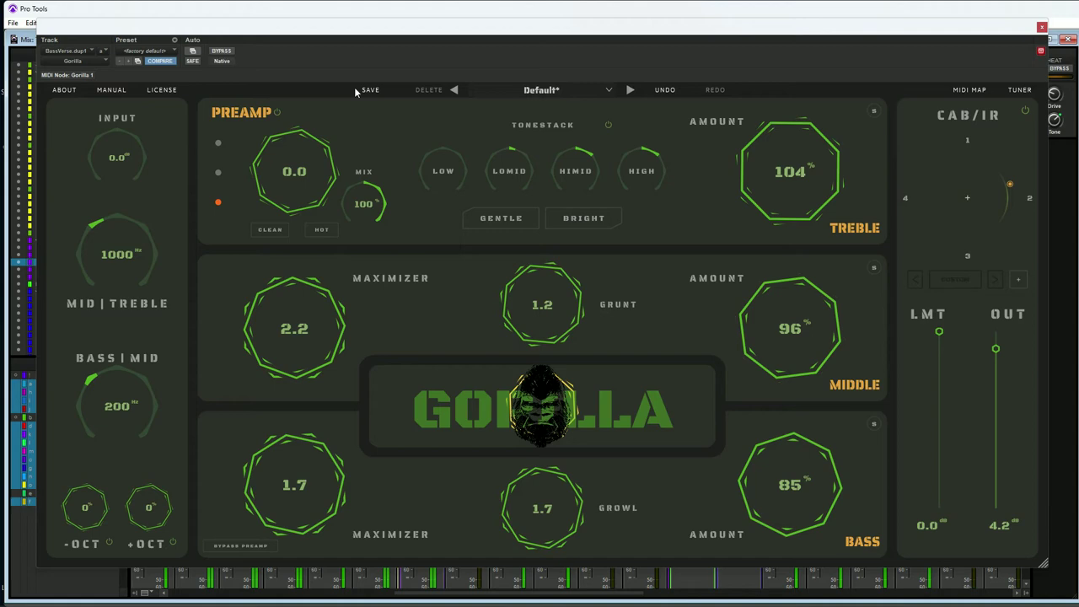
# - Close the Gorilla window and check the mix bus channels at the end of the mixer, returning to the bass tracks
pyautogui.click(1040, 27)
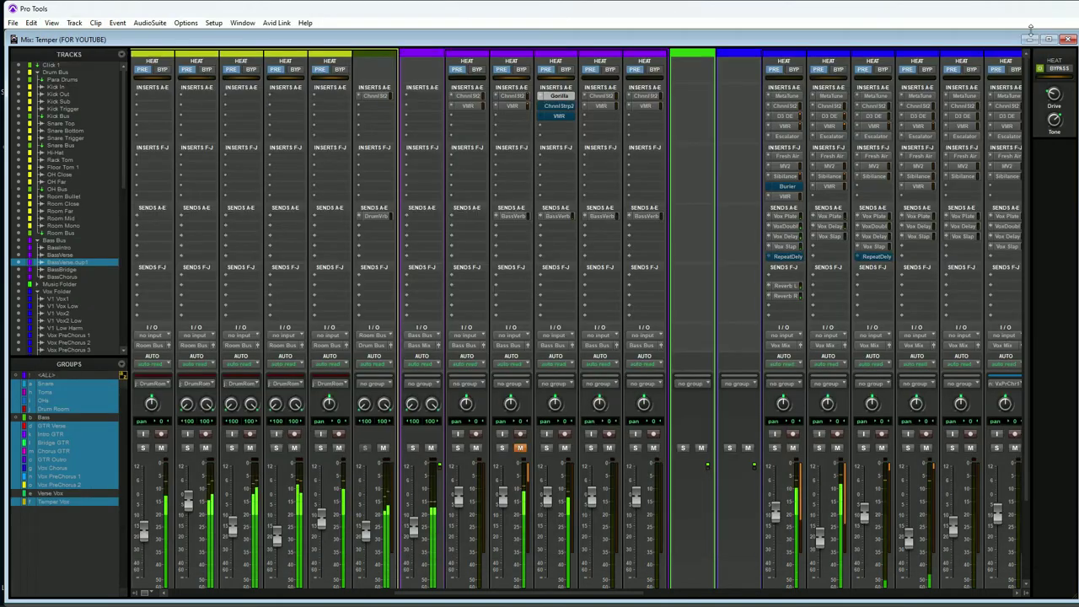
pyautogui.click(520, 448)
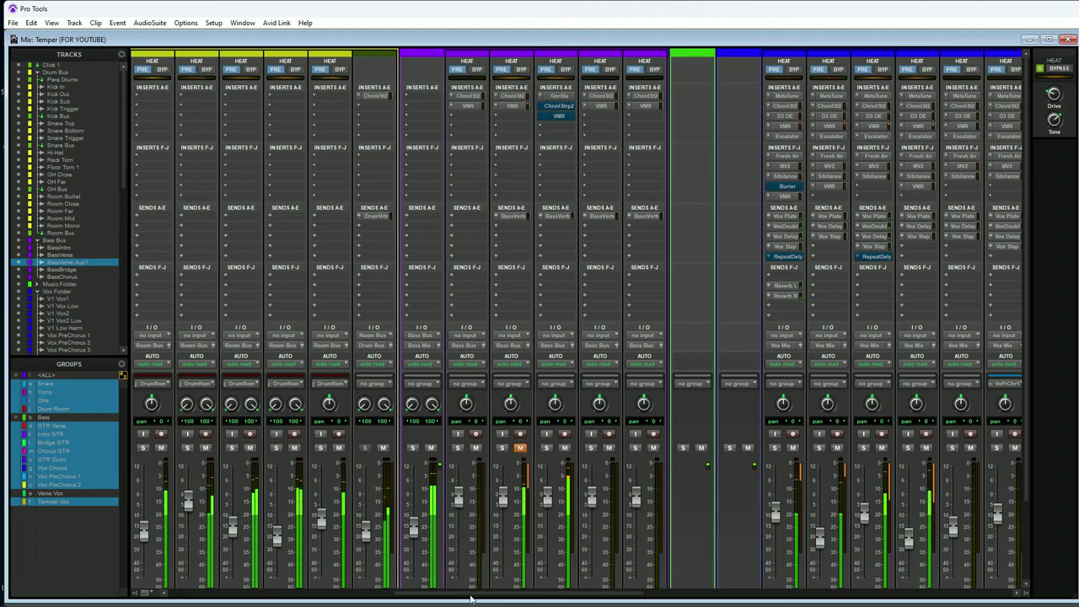
pyautogui.hscroll(10, 483, 544)
pyautogui.scroll(-3, 805, 445)
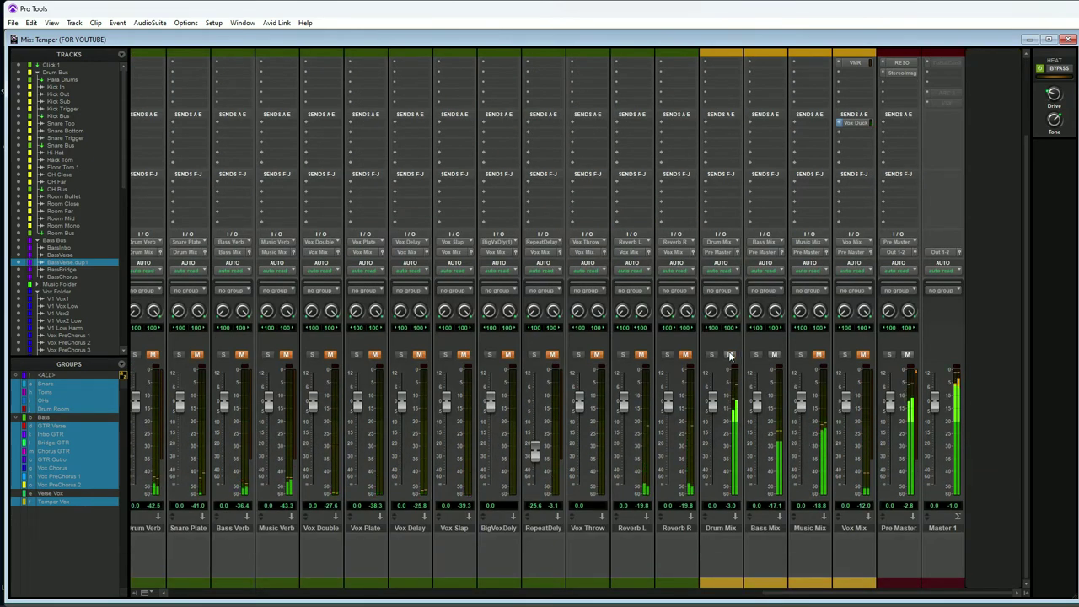
pyautogui.moveTo(766, 592); pyautogui.dragTo(421, 593)
pyautogui.scroll(3, 525, 199)
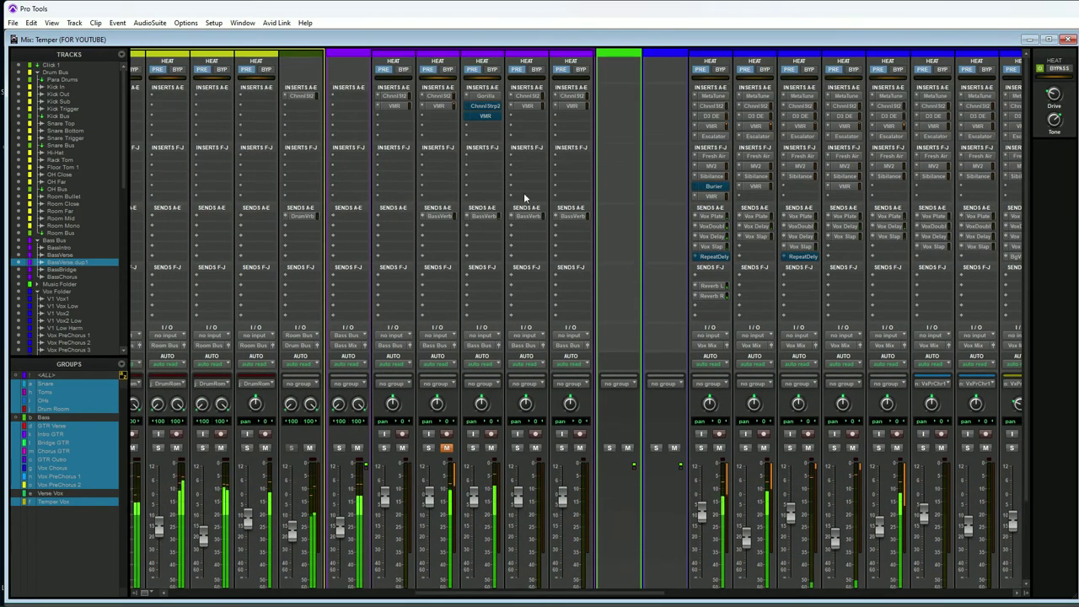
# - Raise HIMID and set the Middle amount to 107% in Gorilla on the duplicated bass verse track, comparing against bypass
pyautogui.click(476, 96)
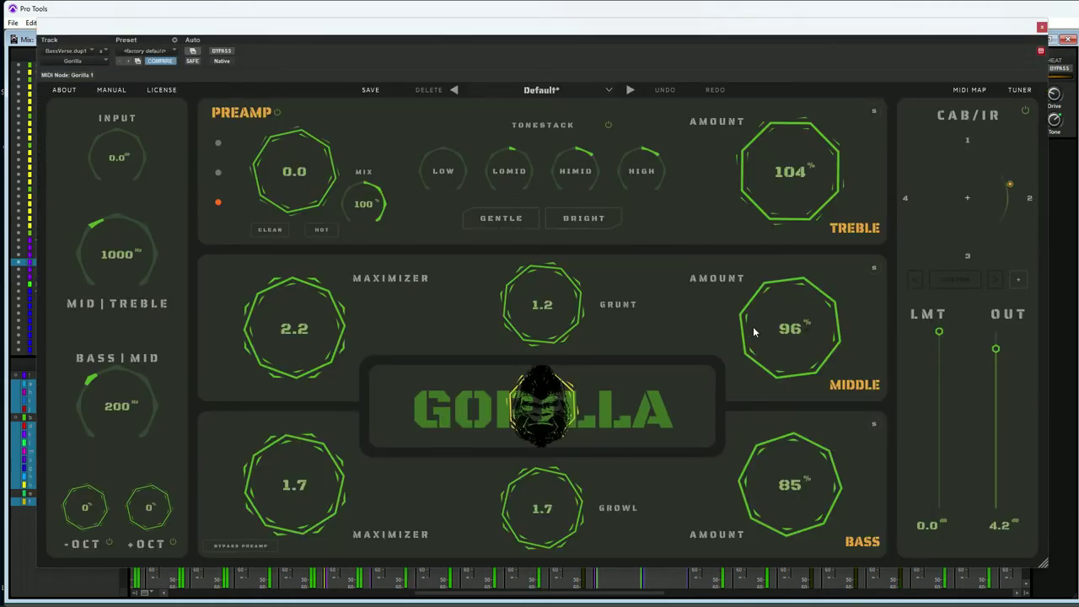
pyautogui.moveTo(575, 173); pyautogui.dragTo(572, 161)
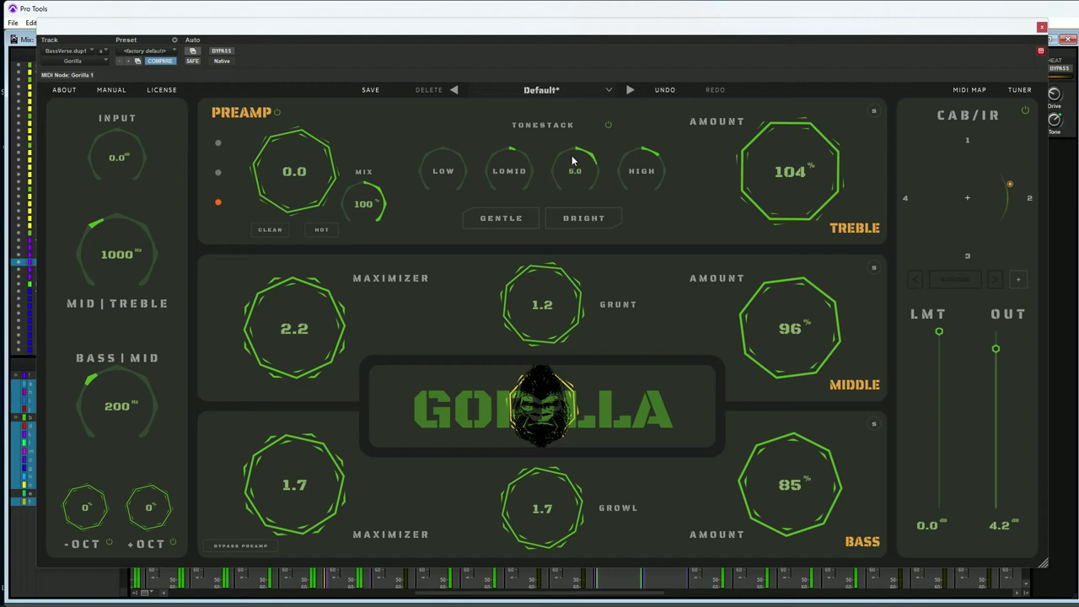
pyautogui.scroll(11, 793, 339)
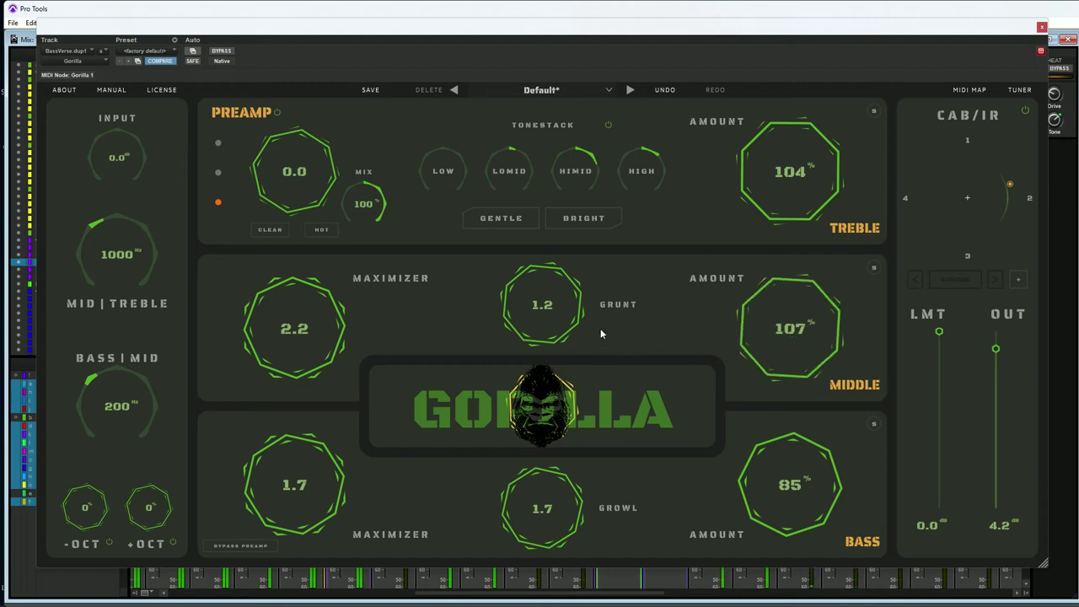
pyautogui.click(221, 51)
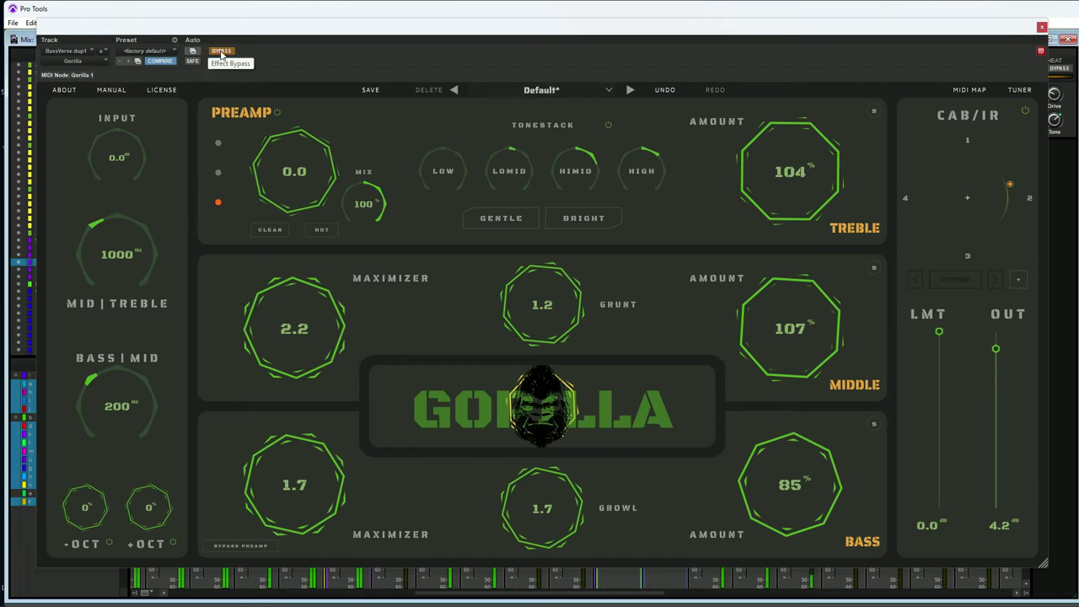
pyautogui.click(220, 51)
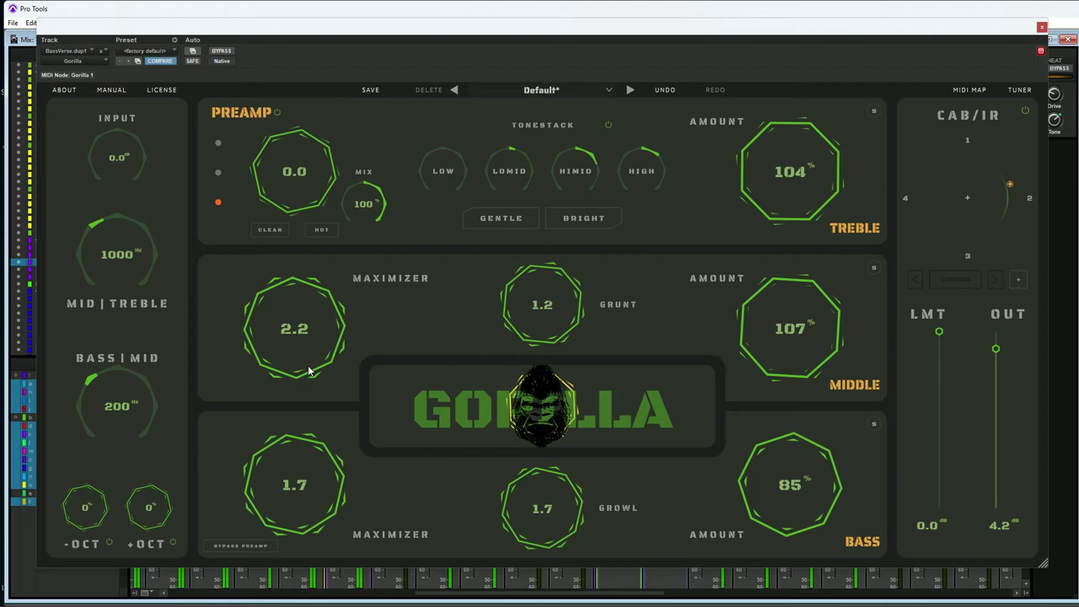
# - Set the Treble amount to 114%, and brighten the tonestack by raising HIGH and enabling Bright
pyautogui.moveTo(785, 181); pyautogui.dragTo(783, 169)
pyautogui.moveTo(619, 165)
pyautogui.moveTo(620, 155); pyautogui.dragTo(620, 159)
pyautogui.click(579, 221)
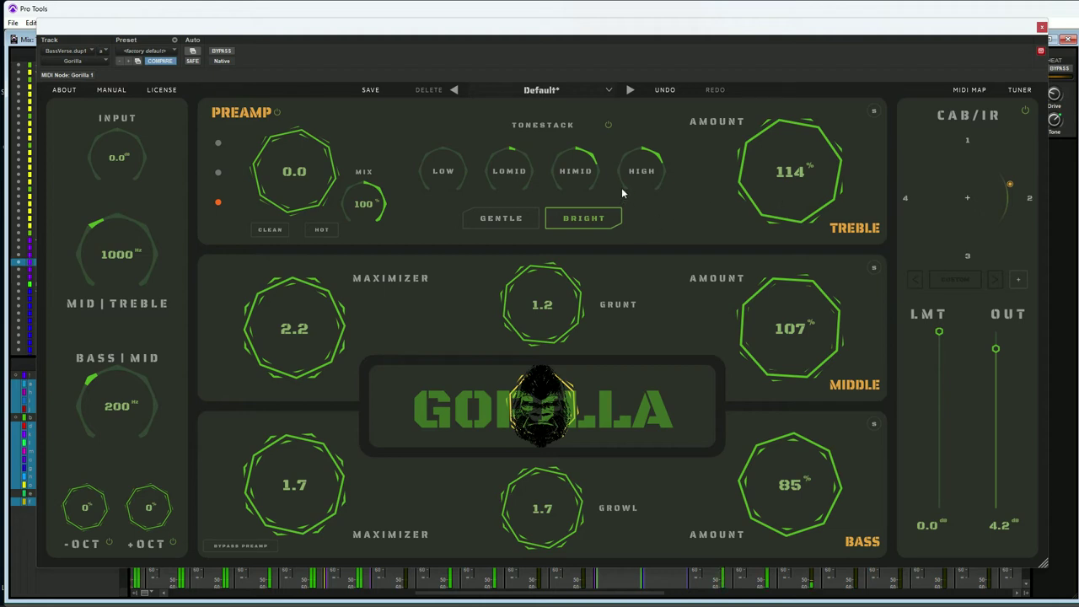
# - Level-match the output against the bypassed bass and set it to 3.5 dB
pyautogui.click(222, 51)
pyautogui.click(221, 52)
pyautogui.moveTo(996, 349); pyautogui.dragTo(996, 355)
pyautogui.click(227, 52)
pyautogui.click(228, 52)
pyautogui.moveTo(994, 362); pyautogui.dragTo(995, 357)
pyautogui.click(224, 51)
pyautogui.click(223, 51)
pyautogui.moveTo(999, 353); pyautogui.dragTo(995, 355)
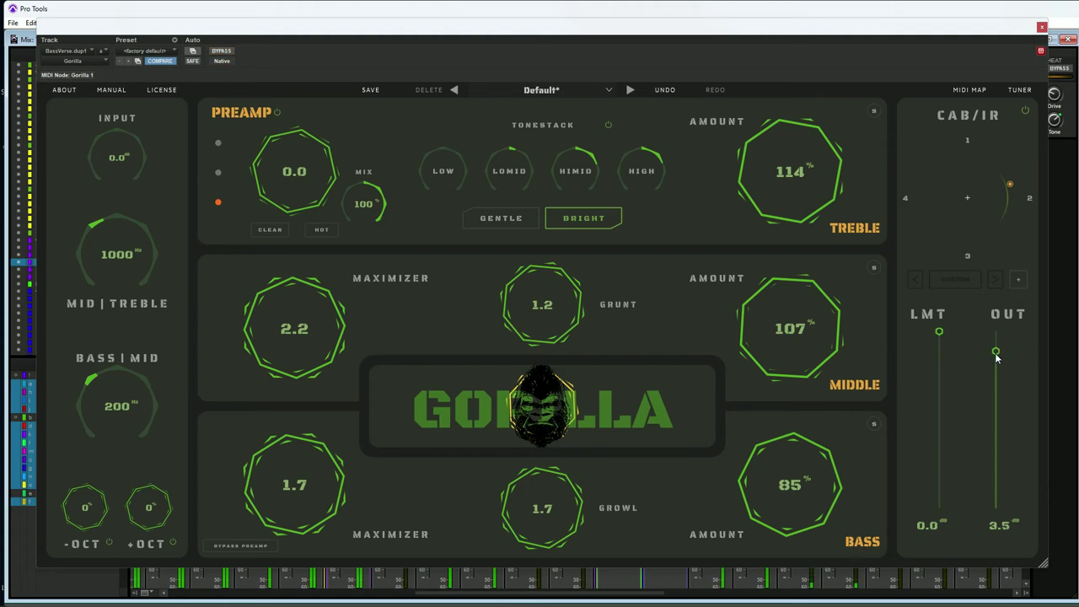